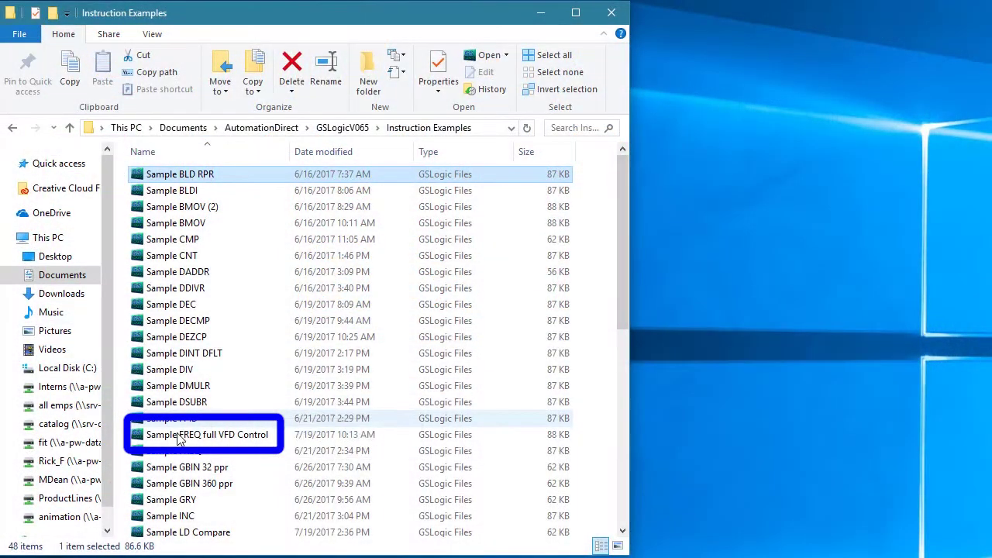
Open the 'Sample FREQ full VFD Control' project from Instruction Examples in GSLogic
{"action": "left_click", "coordinate": [164, 436]}
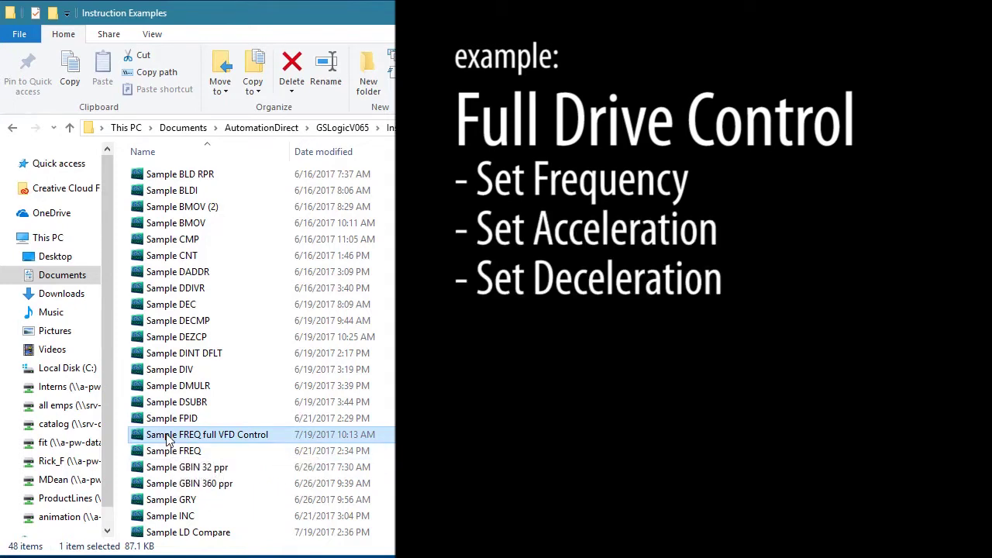
{"action": "double_click", "coordinate": [165, 436]}
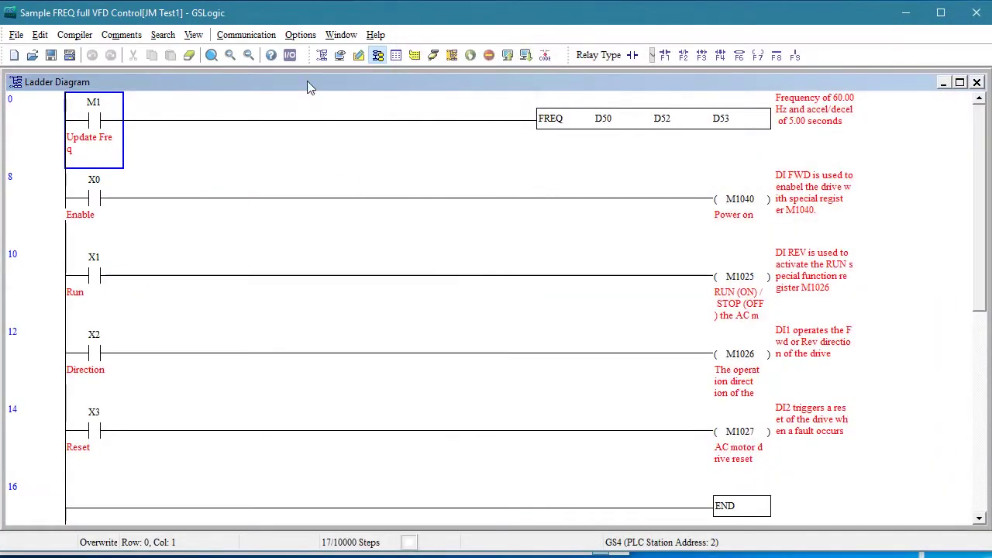
{"action": "mouse_move", "coordinate": [308, 59]}
{"action": "left_mouse_down"}
{"action": "mouse_move", "coordinate": [302, 82]}
{"action": "mouse_move", "coordinate": [316, 57]}
{"action": "left_mouse_up"}
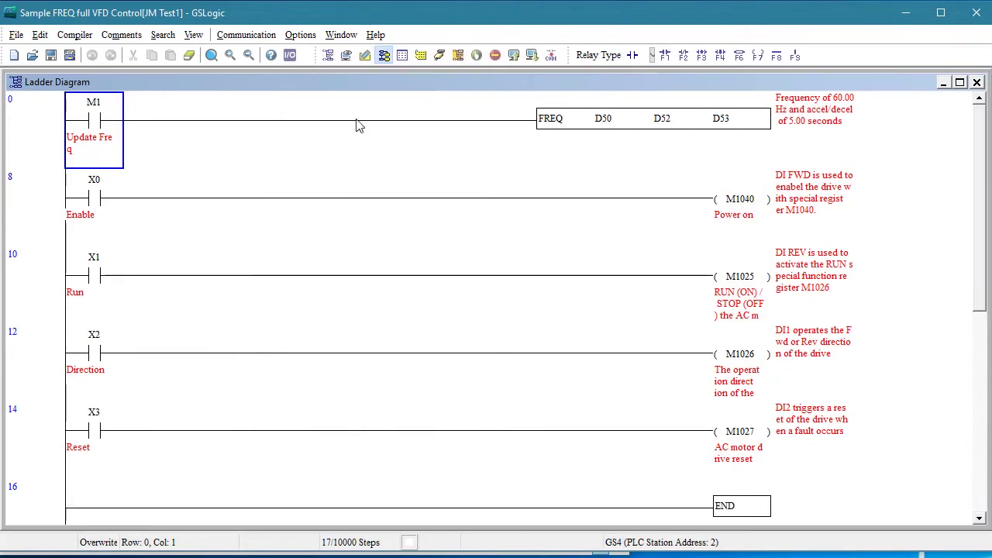
{"action": "left_click", "coordinate": [383, 56]}
{"action": "left_click", "coordinate": [384, 58]}
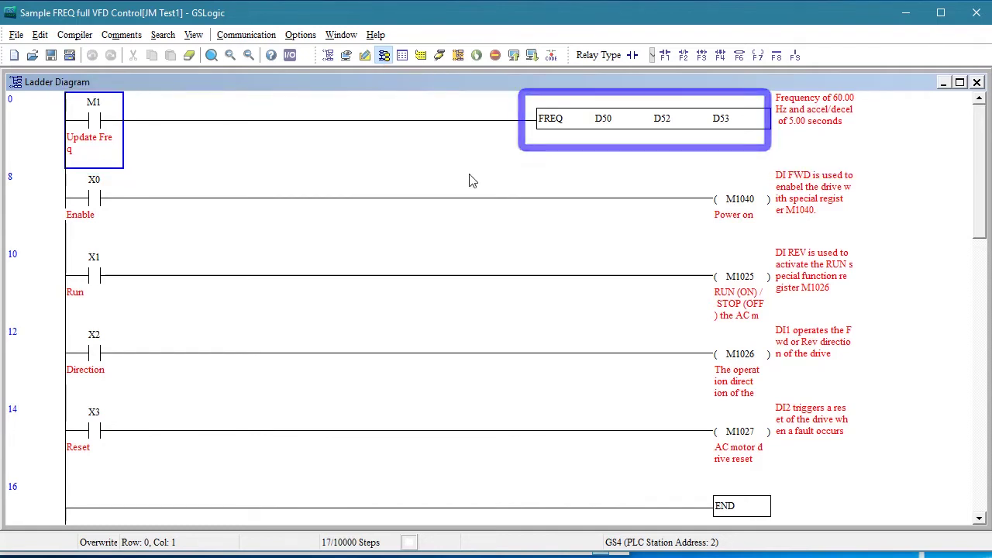
Comment the FREQ instruction's register D50 as 'Frequency 0.01 Hz'
{"action": "left_click", "coordinate": [624, 122]}
{"action": "right_click", "coordinate": [624, 122]}
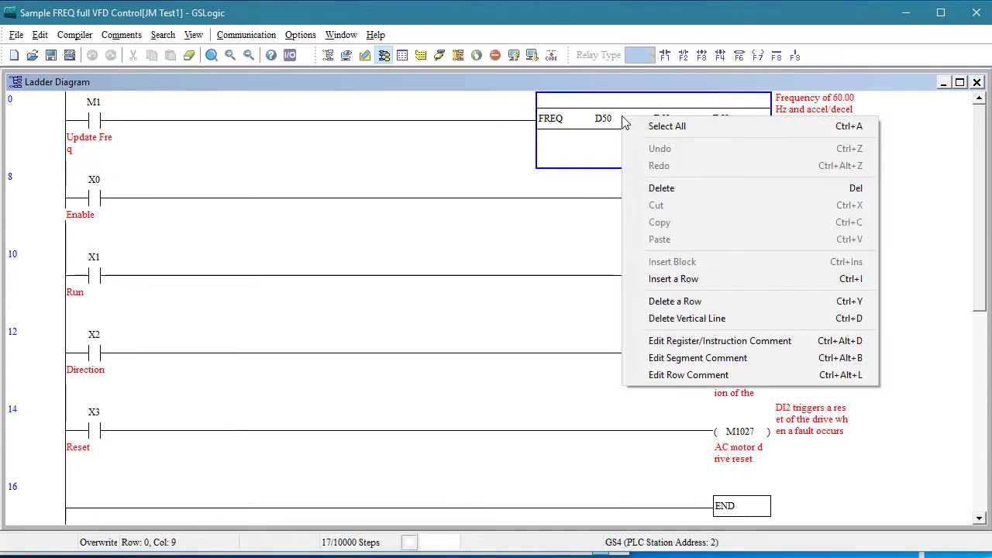
{"action": "left_click", "coordinate": [703, 345]}
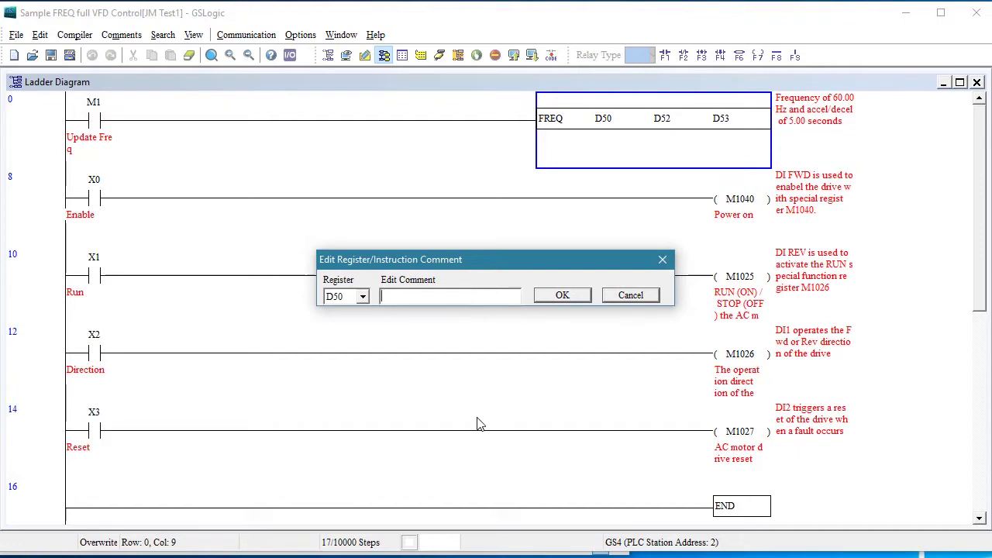
{"action": "type", "text": "Frequency  0.01"}
{"action": "type", "text": " Hz"}
Comment D52 as 'Accel 0.01 Sec' and D53 as 'Decel 0.01 Sec', then confirm
{"action": "left_click", "coordinate": [362, 296]}
{"action": "left_click", "coordinate": [334, 323]}
{"action": "left_click", "coordinate": [443, 296]}
{"action": "type", "text": "Accel   0."}
{"action": "type", "text": "01 Sec"}
{"action": "left_click", "coordinate": [362, 296]}
{"action": "left_click", "coordinate": [341, 324]}
{"action": "left_click", "coordinate": [408, 296]}
{"action": "type", "text": "Decel"}
{"action": "type", "text": "  0.01 Sec"}
{"action": "left_click", "coordinate": [568, 295]}
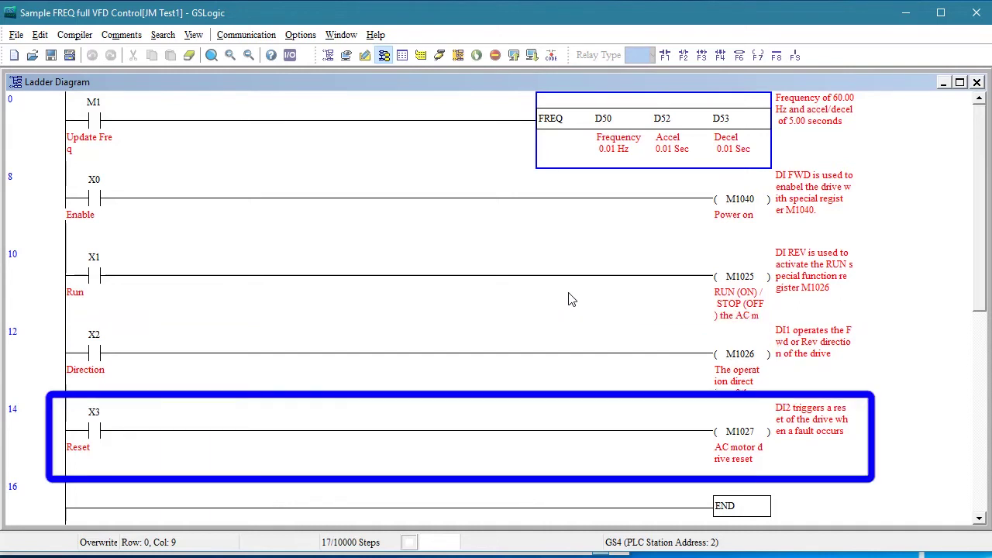
Set the PLC communication port to COM4 in Communication Setting
{"action": "left_click", "coordinate": [246, 35]}
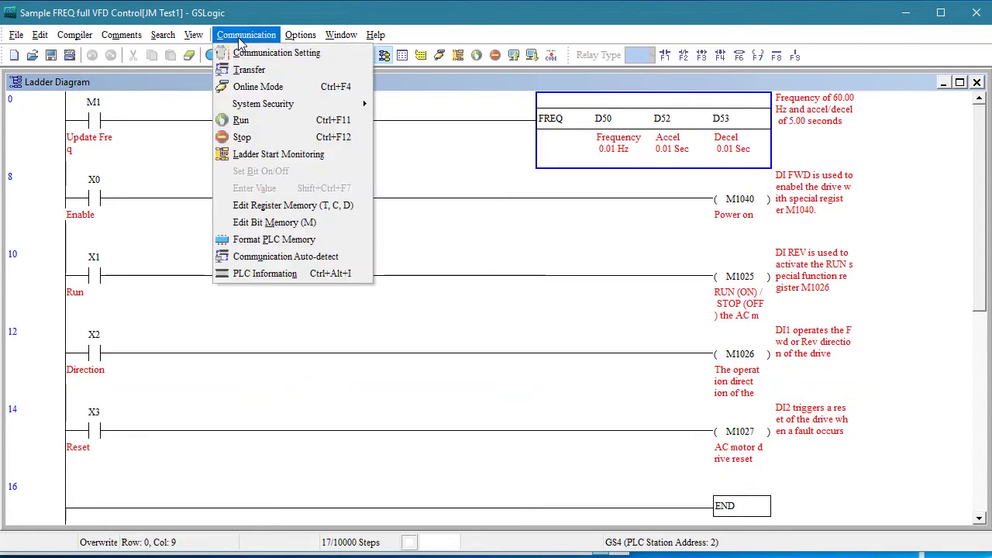
{"action": "left_click", "coordinate": [252, 56]}
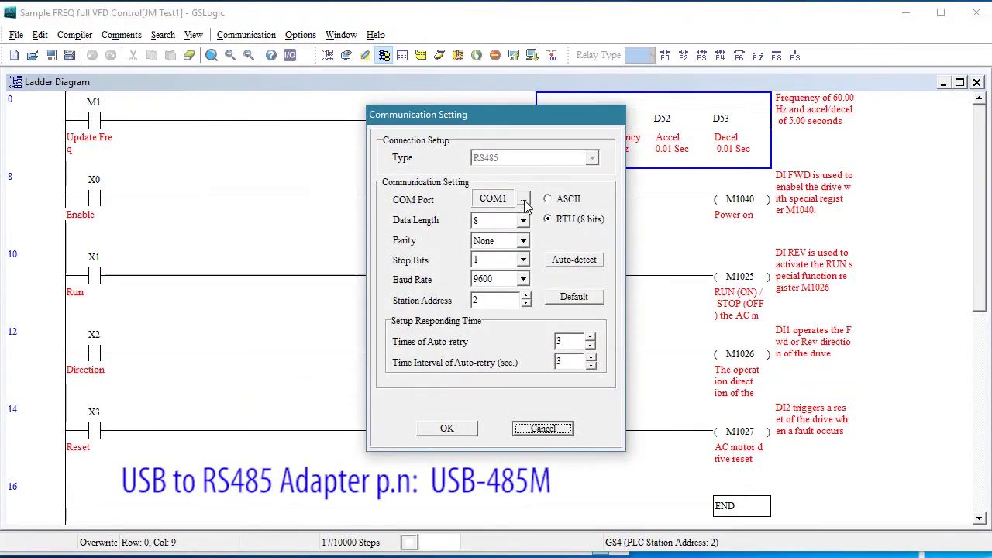
{"action": "left_click", "coordinate": [525, 200]}
{"action": "left_click", "coordinate": [550, 178]}
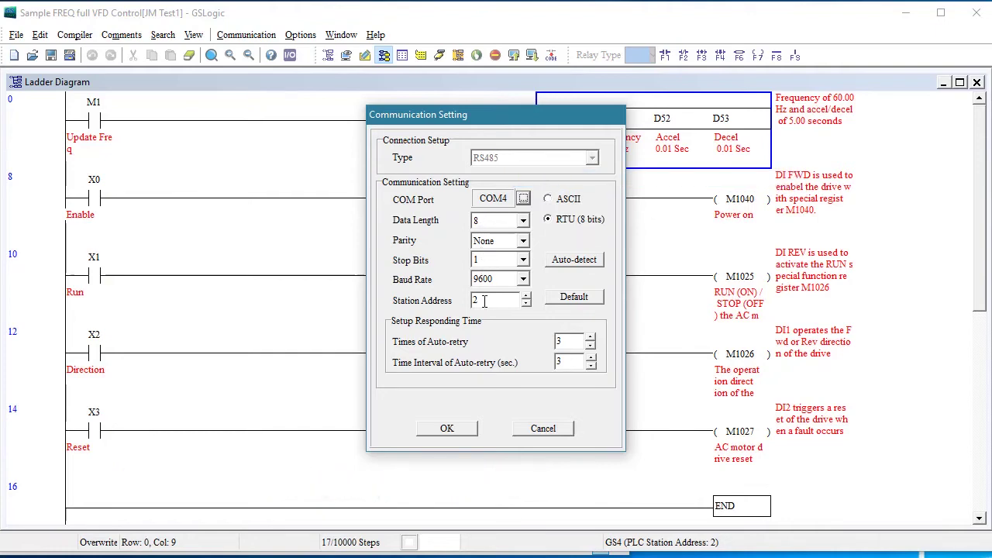
{"action": "left_click", "coordinate": [450, 430]}
{"action": "left_click", "coordinate": [531, 58]}
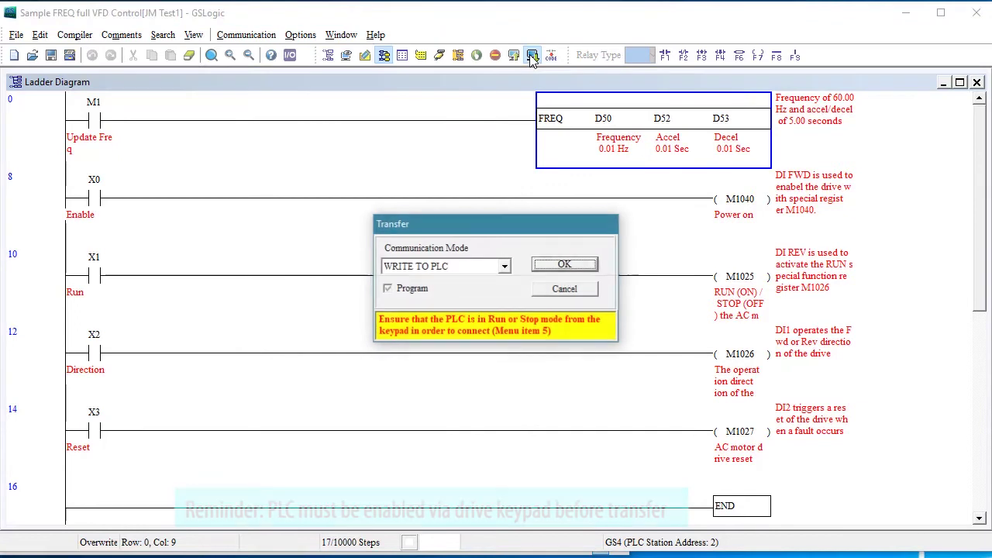
Write the ladder program to the drive's PLC and switch to Online Mode
{"action": "left_click", "coordinate": [570, 265]}
{"action": "left_click", "coordinate": [547, 339]}
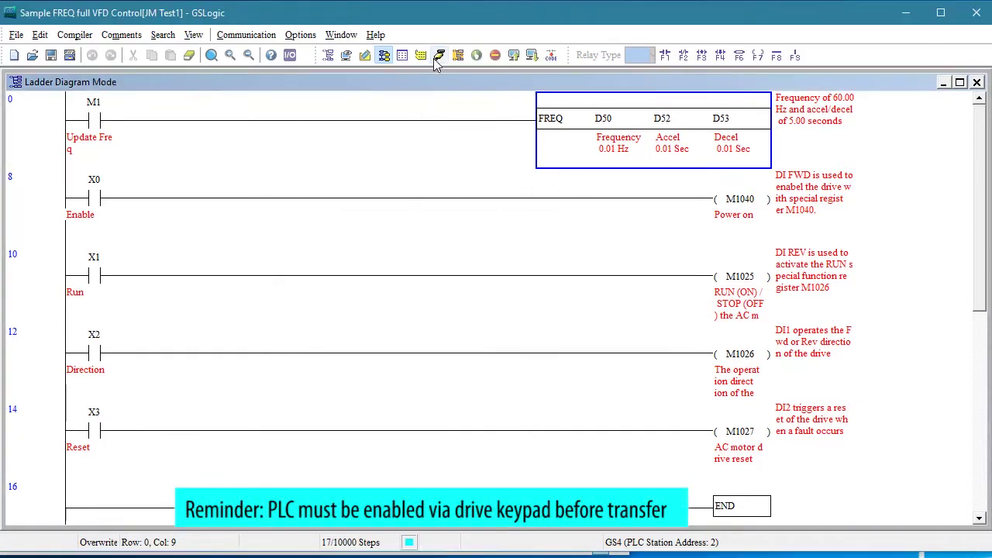
{"action": "left_click", "coordinate": [440, 58]}
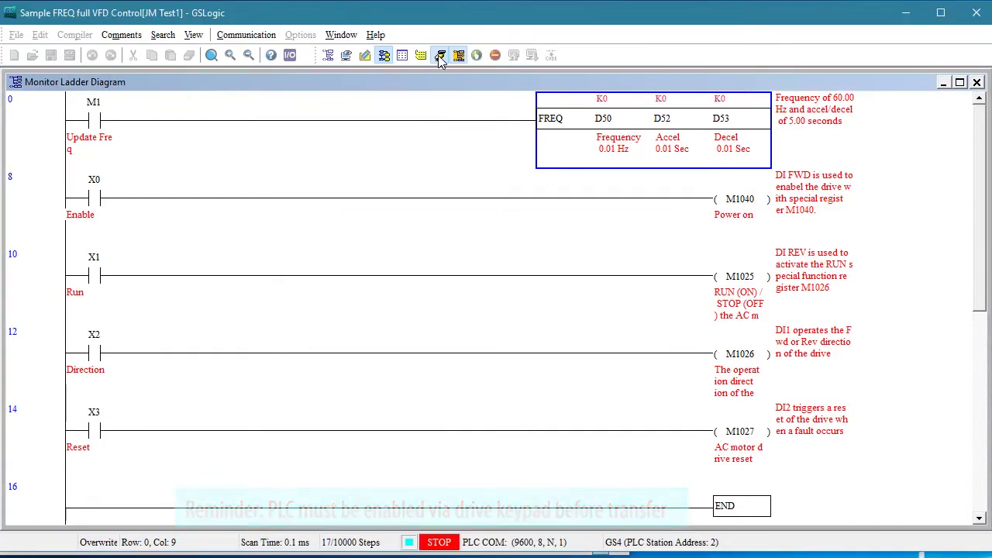
Put the PLC into RUN and open the monitored registers list
{"action": "left_click", "coordinate": [476, 55]}
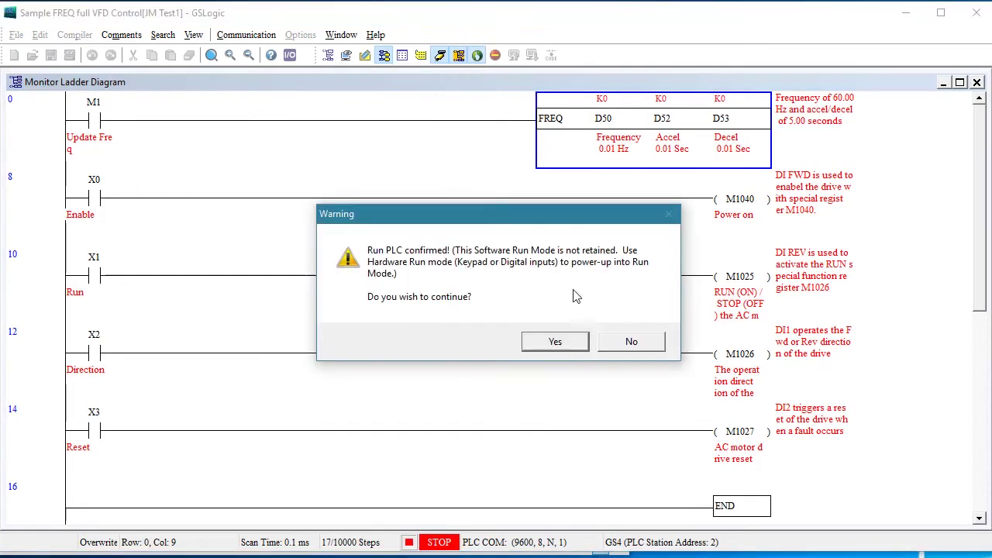
{"action": "left_click", "coordinate": [553, 341]}
{"action": "left_click", "coordinate": [346, 57]}
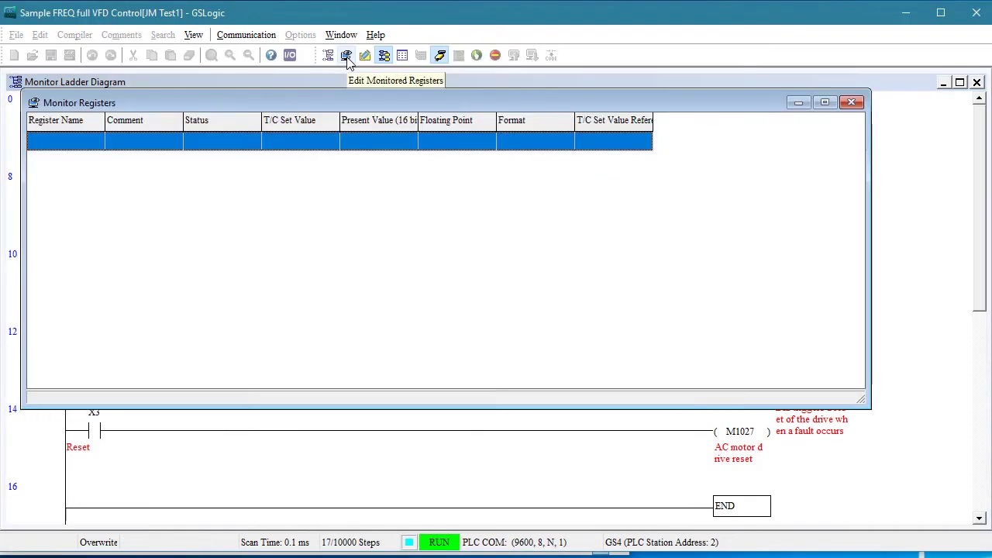
Add M1, D50, D52 and D53 to the register monitor list
{"action": "double_click", "coordinate": [68, 149]}
{"action": "type", "text": "M1"}
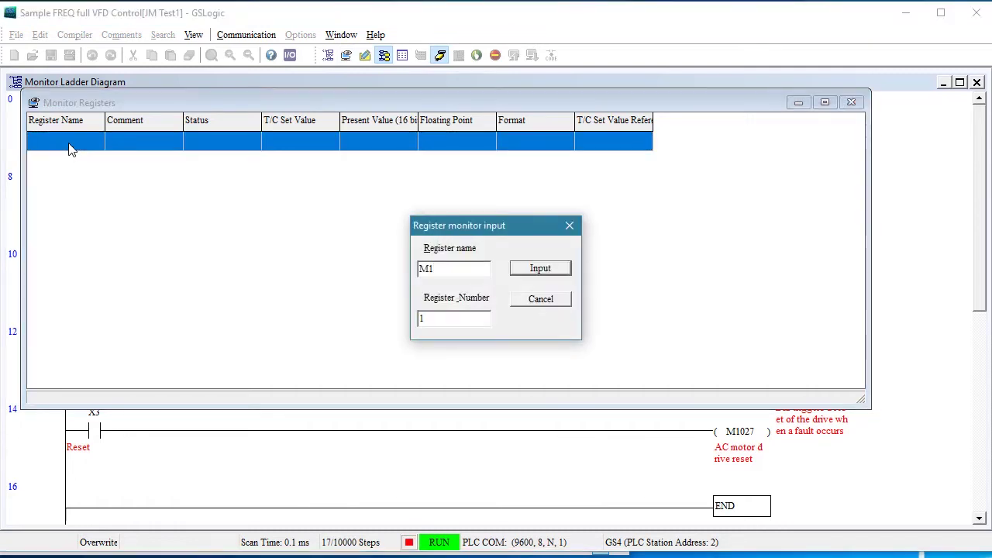
{"action": "key", "text": "Return"}
{"action": "type", "text": "50"}
{"action": "key", "text": "Return"}
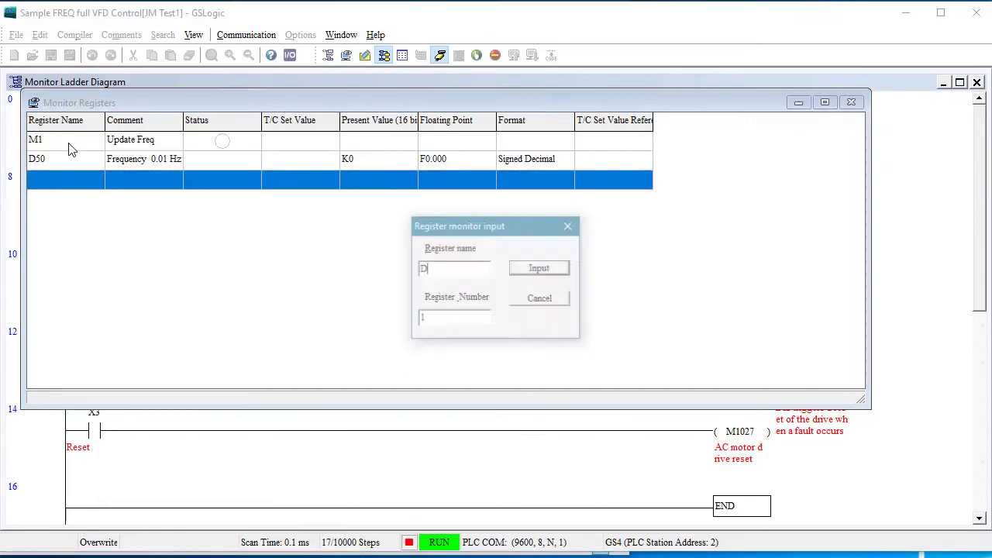
{"action": "key", "text": "BackSpace"}
{"action": "type", "text": "2"}
{"action": "key", "text": "Return"}
{"action": "key", "text": "BackSpace"}
{"action": "type", "text": "3"}
{"action": "key", "text": "Return"}
Set D50's present value to K6000 and D52's to K500
{"action": "right_click", "coordinate": [389, 160]}
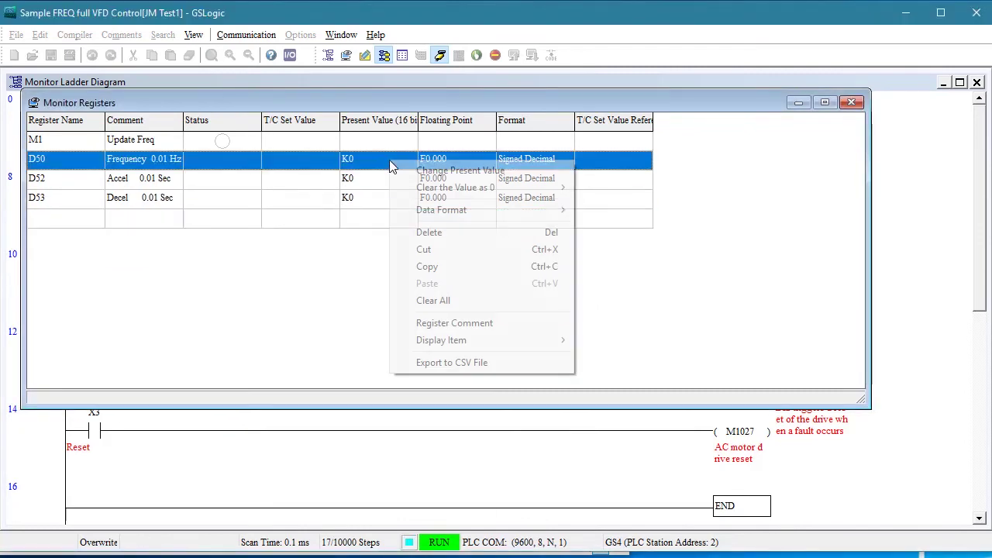
{"action": "left_click", "coordinate": [441, 169]}
{"action": "type", "text": "K6000"}
{"action": "key", "text": "Return"}
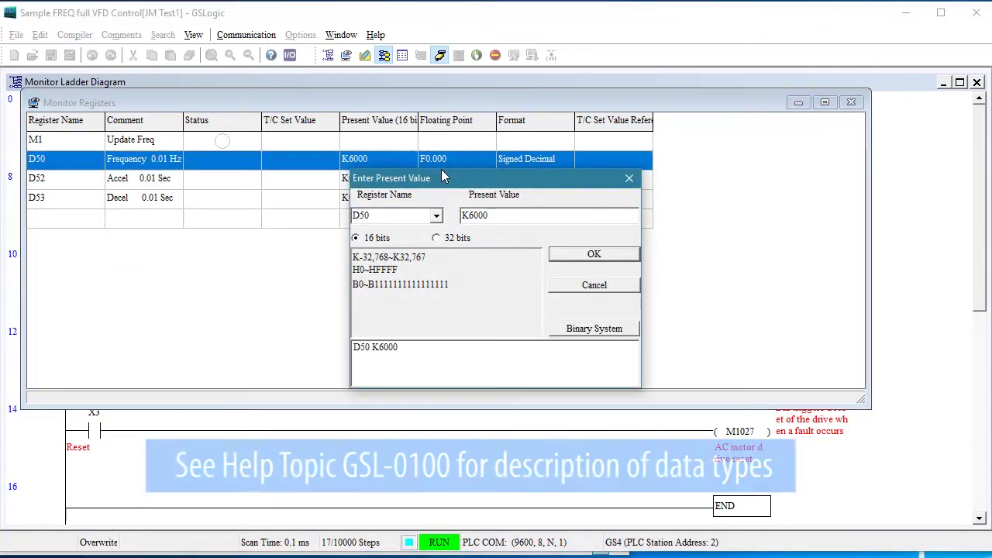
{"action": "left_click_drag", "start_coordinate": [365, 215], "coordinate": [400, 215]}
{"action": "type", "text": "2"}
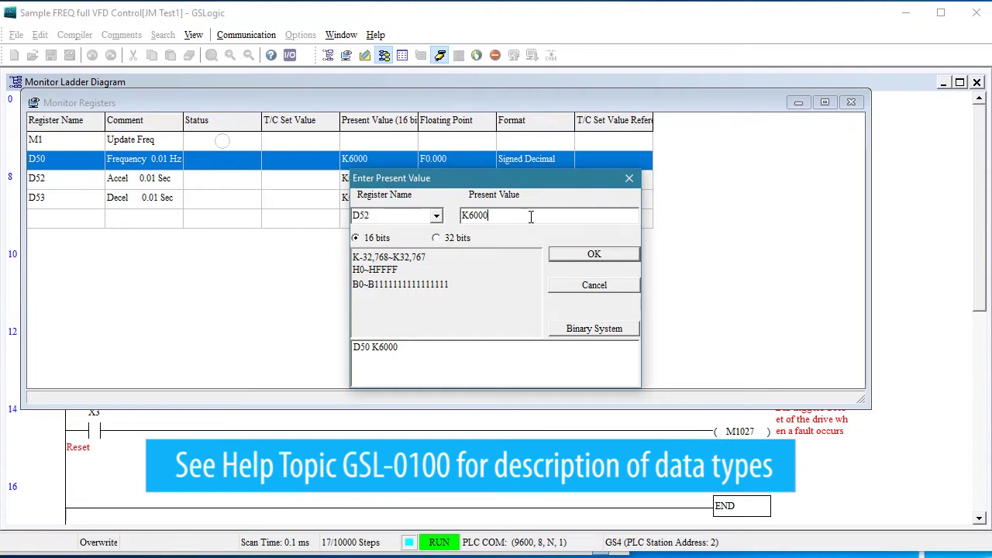
{"action": "left_click", "coordinate": [531, 216]}
{"action": "key", "text": "BackSpace"}
{"action": "key", "text": "BackSpace"}
{"action": "key", "text": "BackSpace"}
Set D53's present value to K500
{"action": "key", "text": "BackSpace"}
{"action": "type", "text": "500"}
{"action": "left_click", "coordinate": [622, 256]}
{"action": "left_click", "coordinate": [399, 214]}
{"action": "key", "text": "BackSpace"}
{"action": "type", "text": "3"}
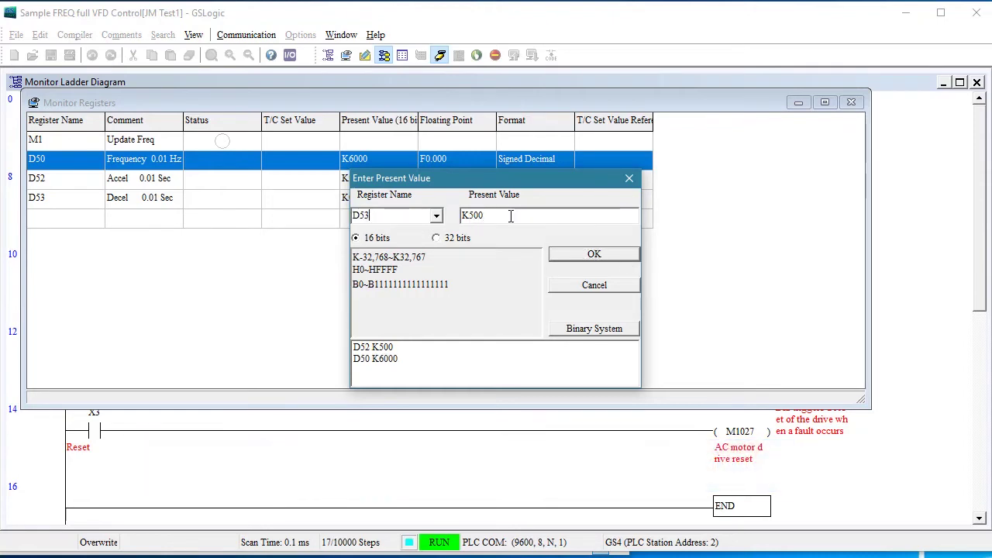
{"action": "left_click", "coordinate": [602, 261]}
{"action": "left_click", "coordinate": [628, 178]}
{"action": "left_click", "coordinate": [226, 140]}
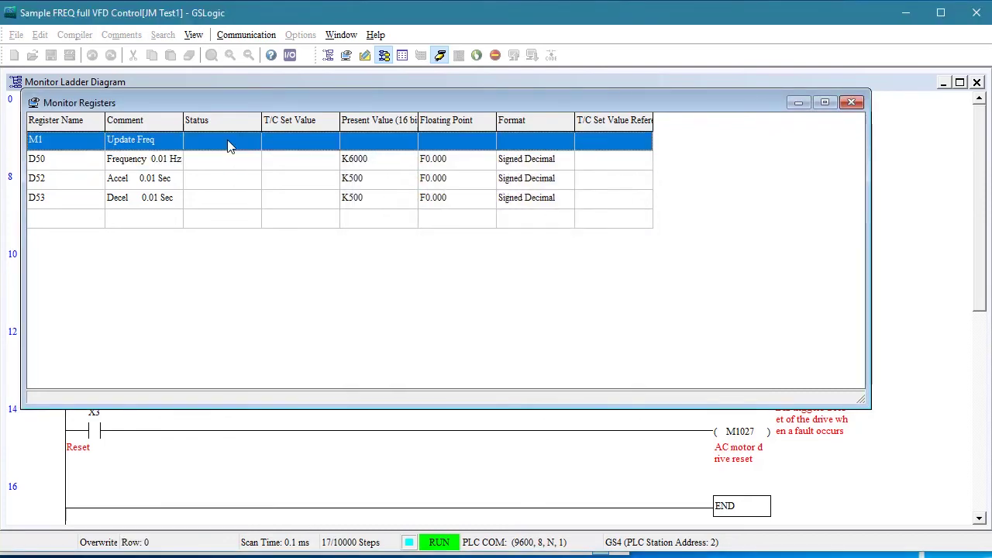
{"action": "right_click", "coordinate": [228, 141]}
Turn M1 on and move the register monitor down to show live FREQ values
{"action": "left_click", "coordinate": [271, 149]}
{"action": "mouse_move", "coordinate": [279, 107]}
{"action": "left_mouse_down"}
{"action": "mouse_move", "coordinate": [321, 268]}
{"action": "mouse_move", "coordinate": [391, 408]}
{"action": "left_mouse_up"}
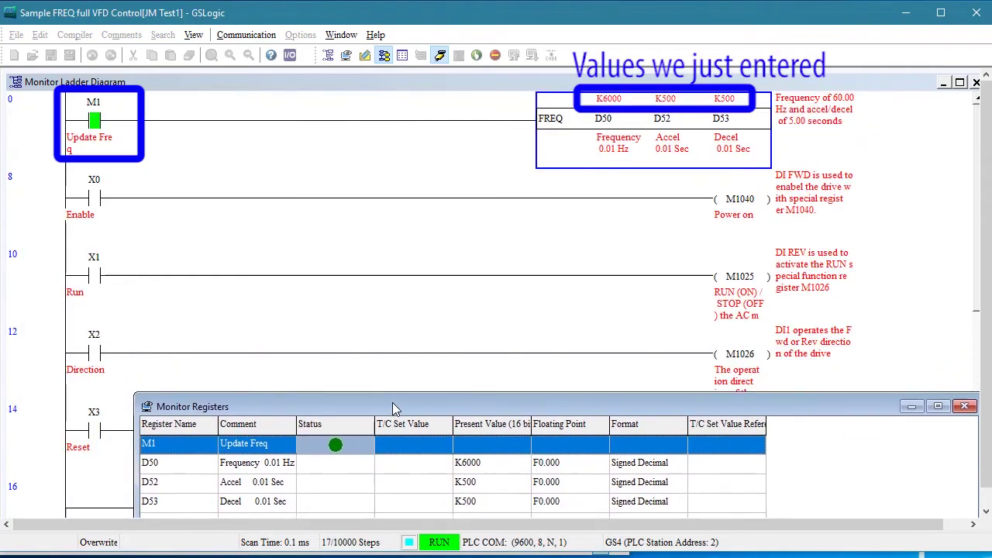